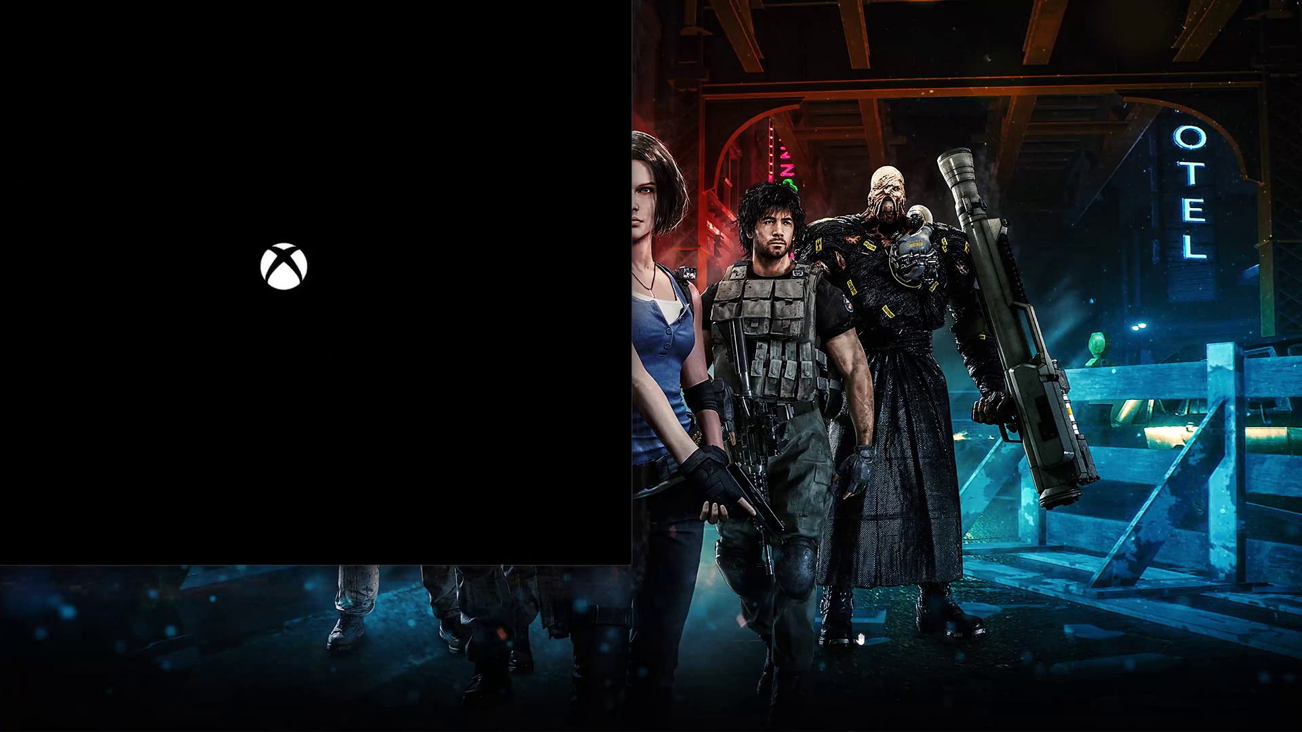
Step: Centre the Xbox window, open RESIDENT EVIL 3 from Most Recent, and show its extra actions
{"action": "left_click_drag", "start_coordinate": [498, 4], "coordinate": [763, 49]}
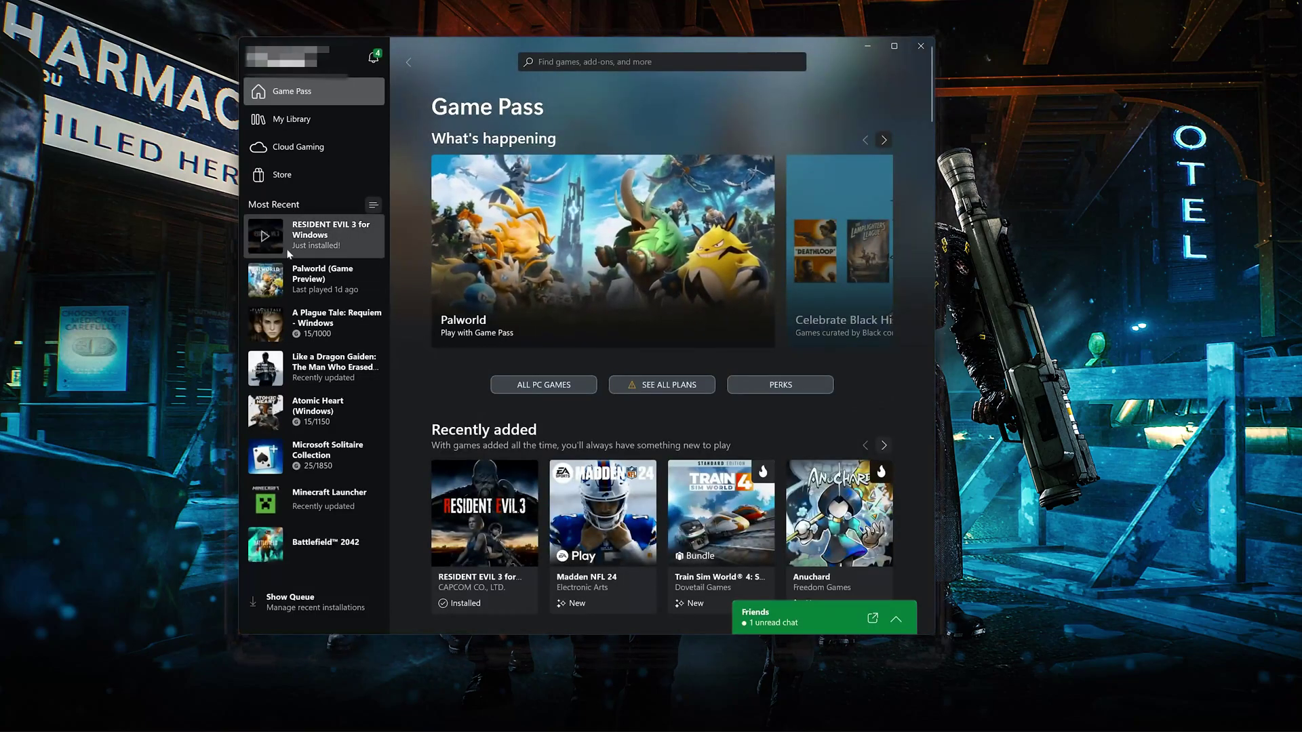
{"action": "left_click", "coordinate": [319, 240]}
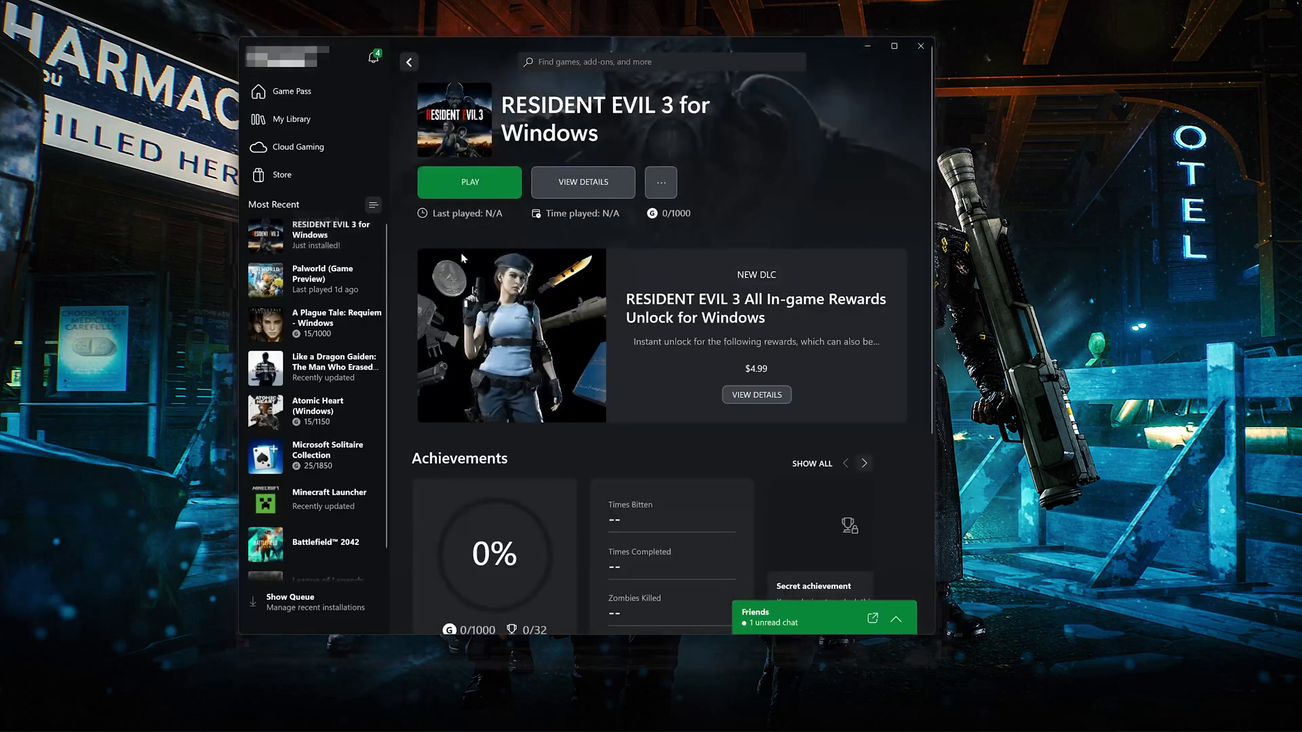
{"action": "left_click", "coordinate": [662, 182]}
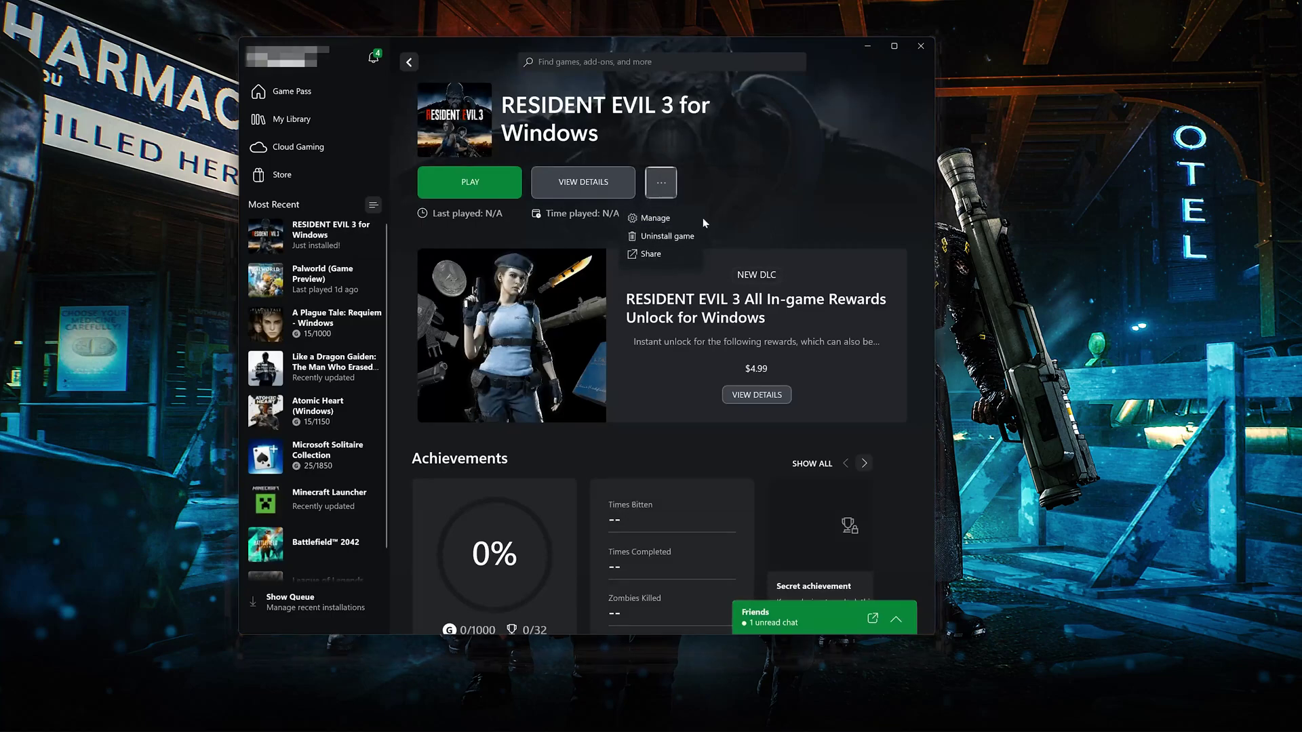
Step: Verify and repair RESIDENT EVIL 3's files from Manage > Files, then bring up the Start menu
{"action": "left_click", "coordinate": [655, 218]}
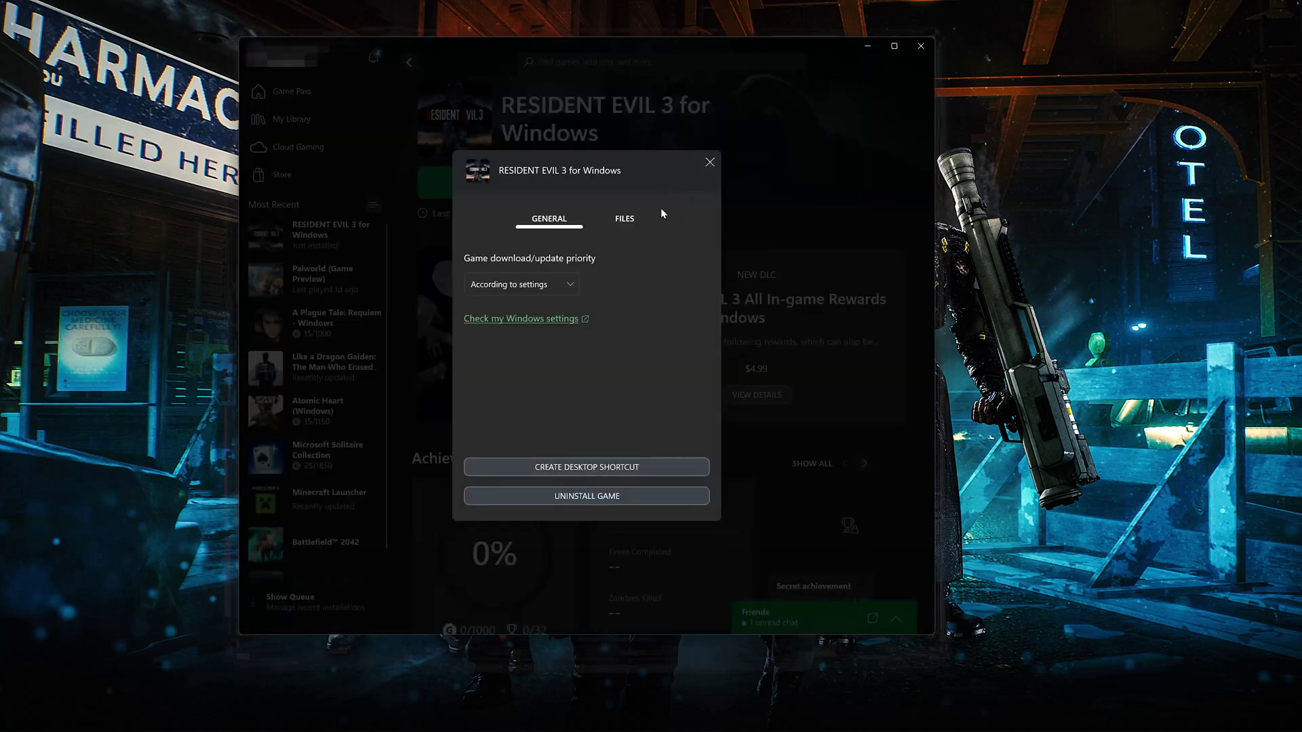
{"action": "left_click", "coordinate": [616, 228]}
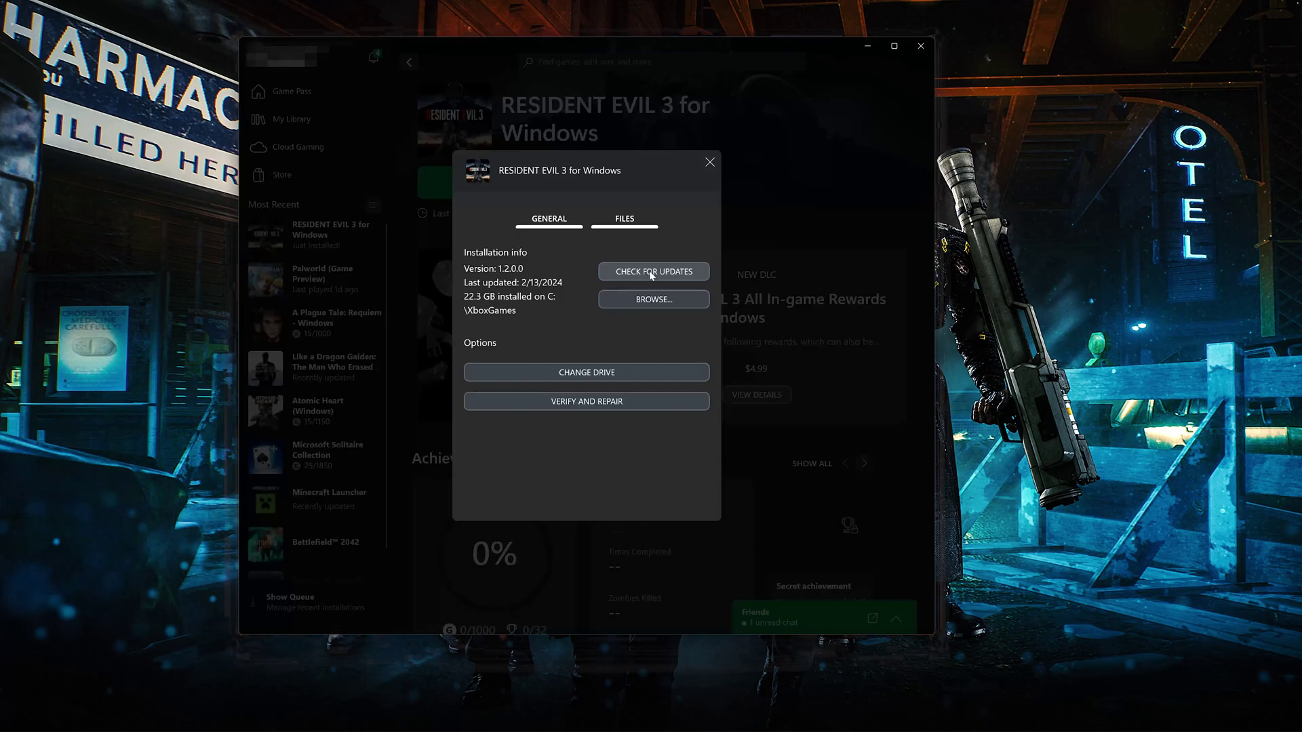
{"action": "left_click", "coordinate": [587, 403]}
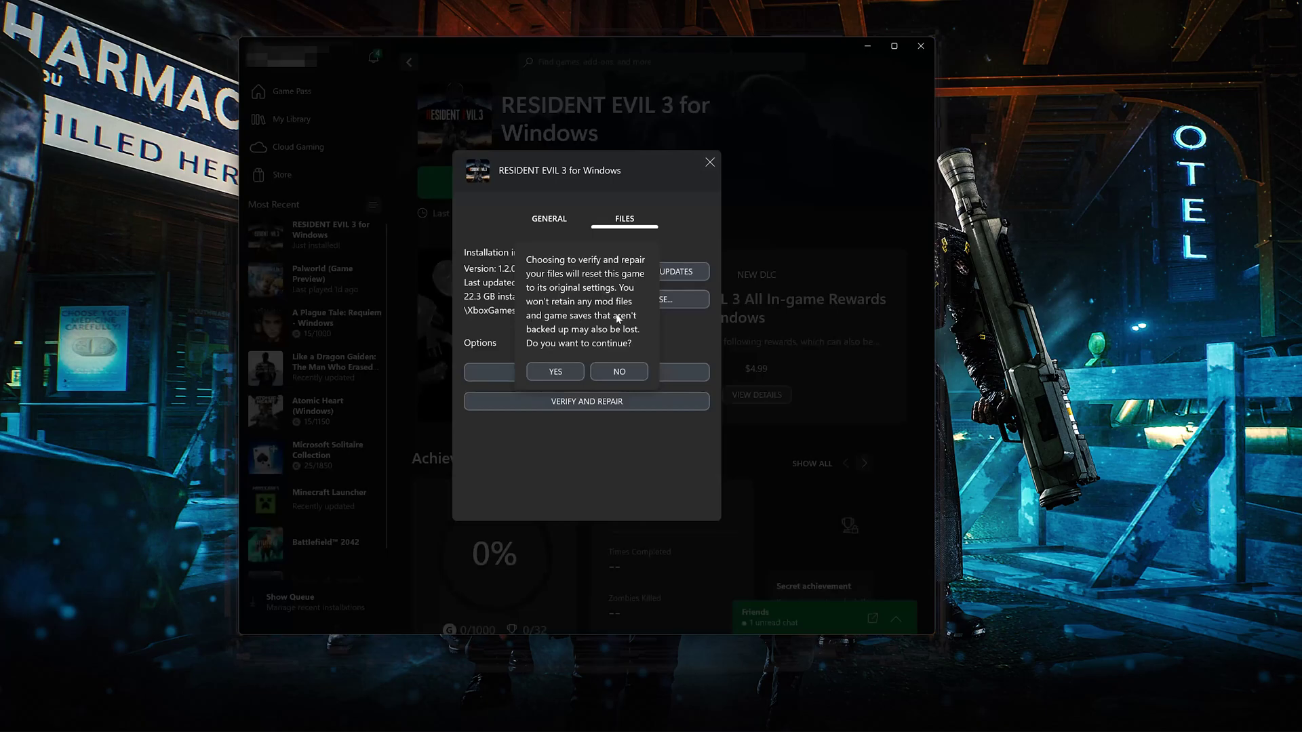
{"action": "left_click", "coordinate": [555, 372]}
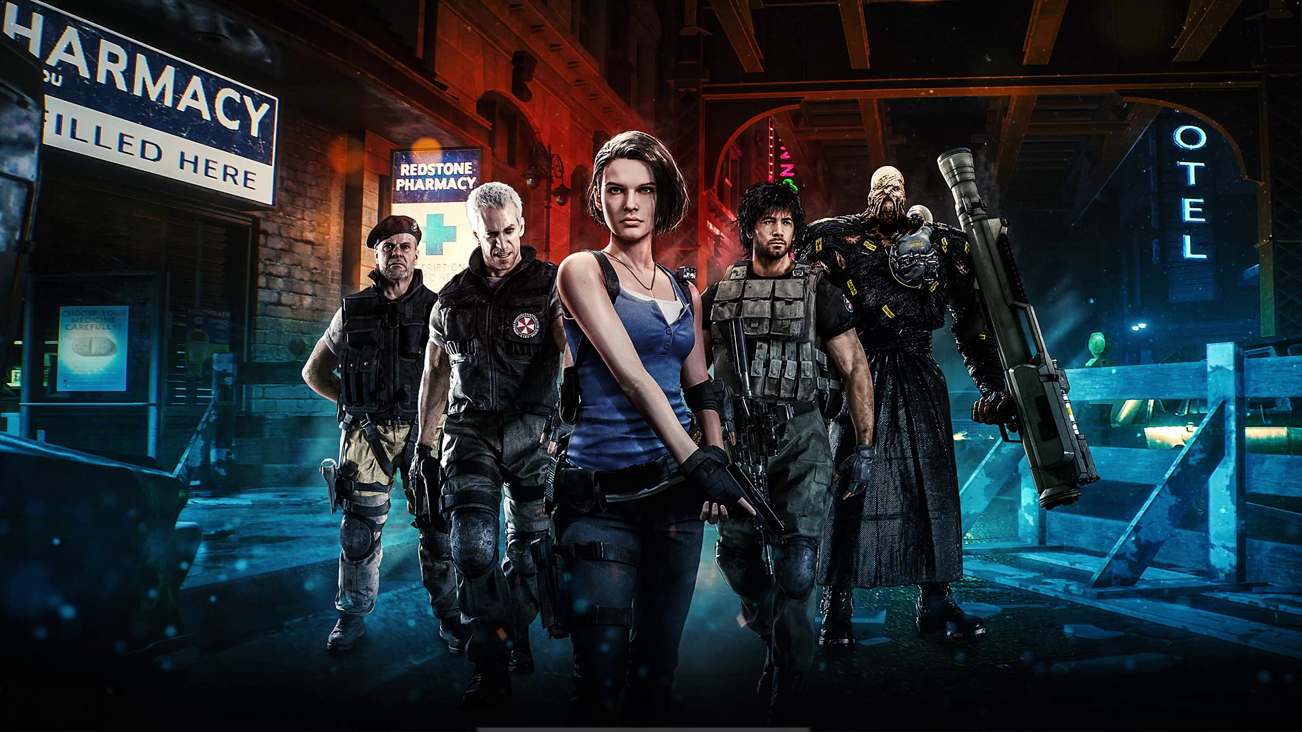
{"action": "key", "text": "super"}
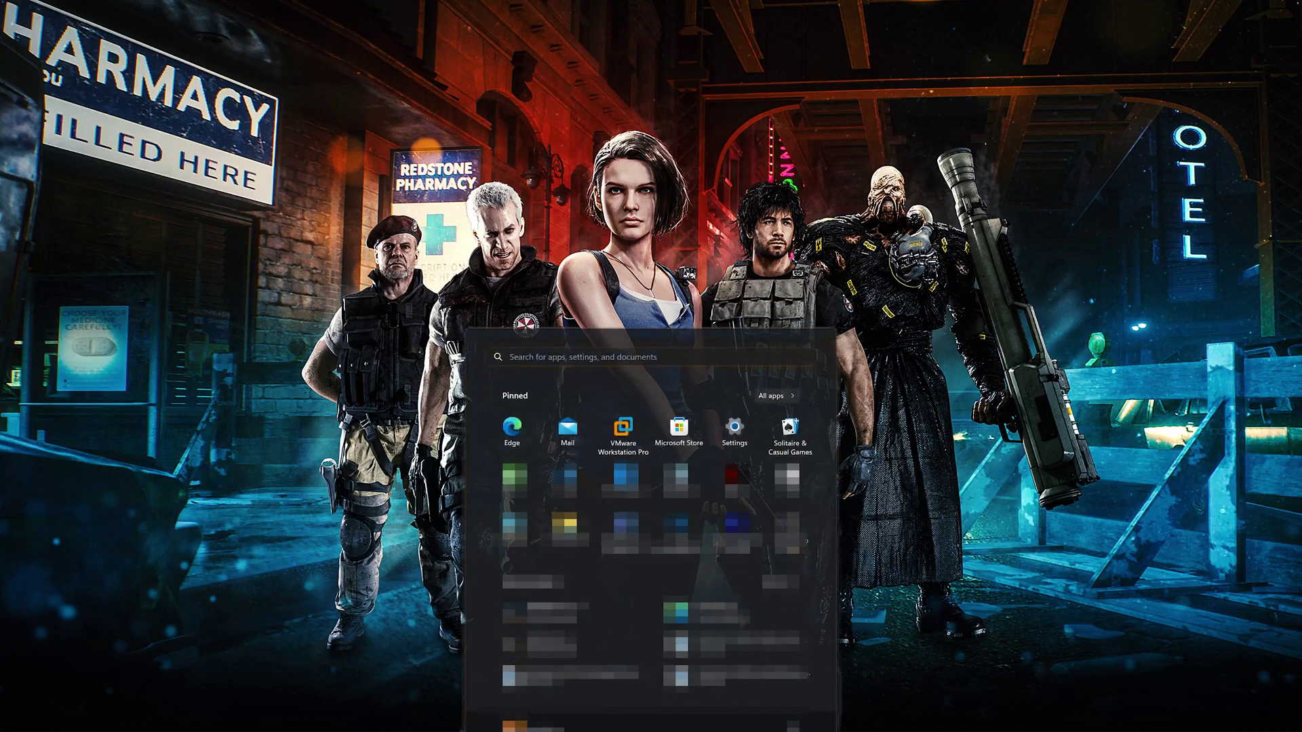
Step: Open Settings > Apps > Installed apps and scroll down to RESIDENT EVIL 3 (22.3 GB)
{"action": "left_click", "coordinate": [735, 430]}
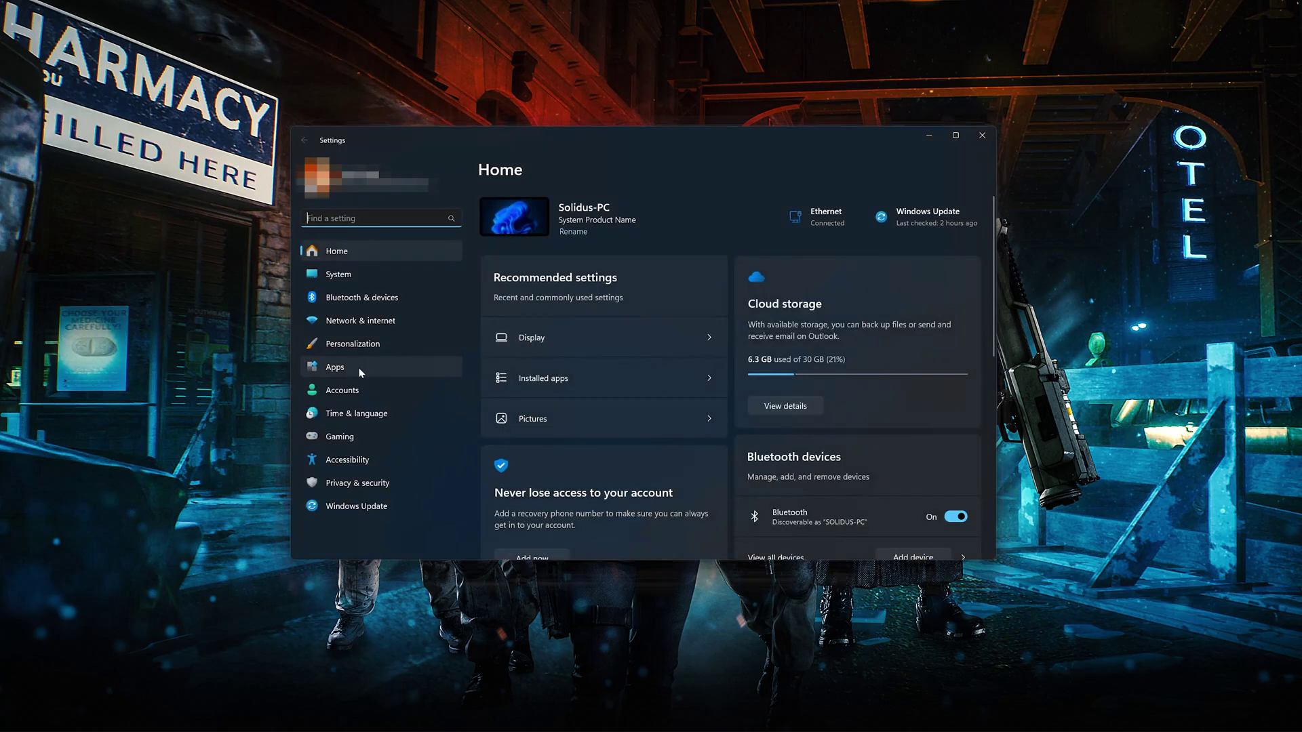
{"action": "left_click", "coordinate": [380, 369]}
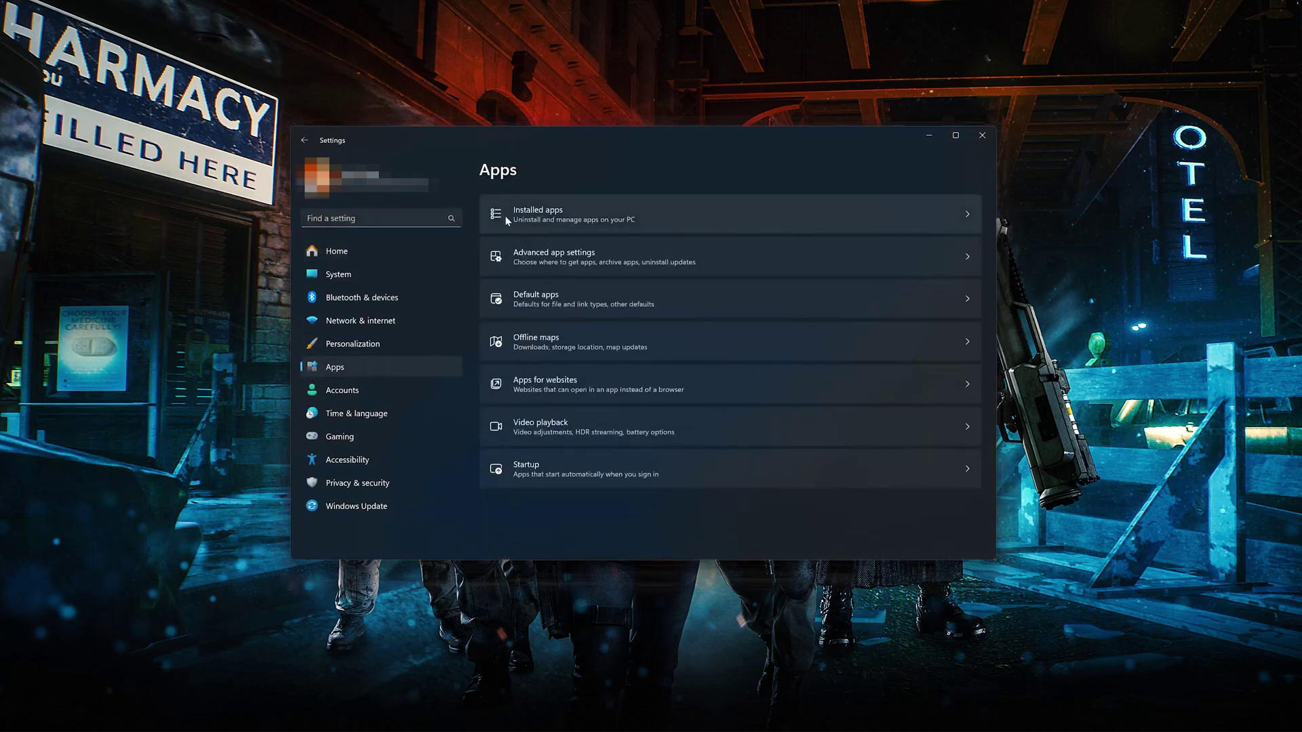
{"action": "left_click", "coordinate": [585, 222]}
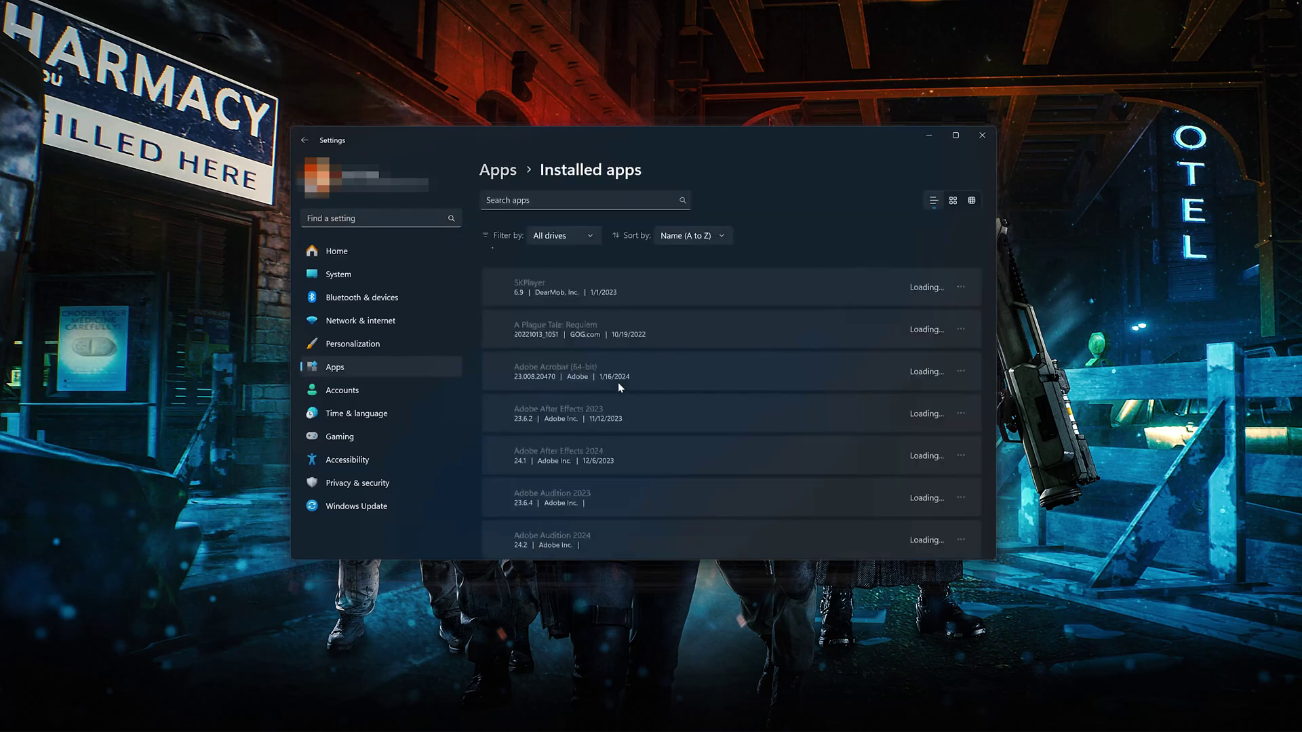
{"action": "scroll", "coordinate": [614, 400], "scroll_direction": "down", "scroll_amount": 3}
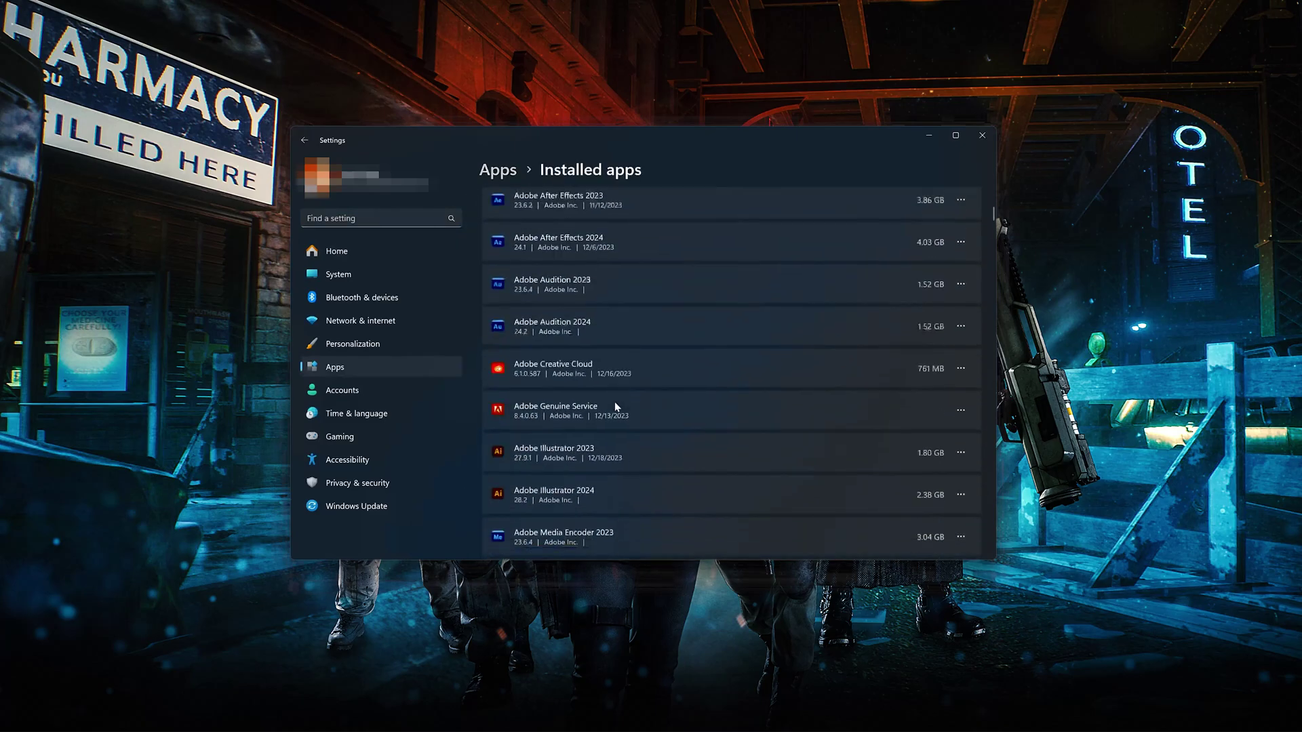
{"action": "scroll", "coordinate": [615, 401], "scroll_direction": "down", "scroll_amount": 15}
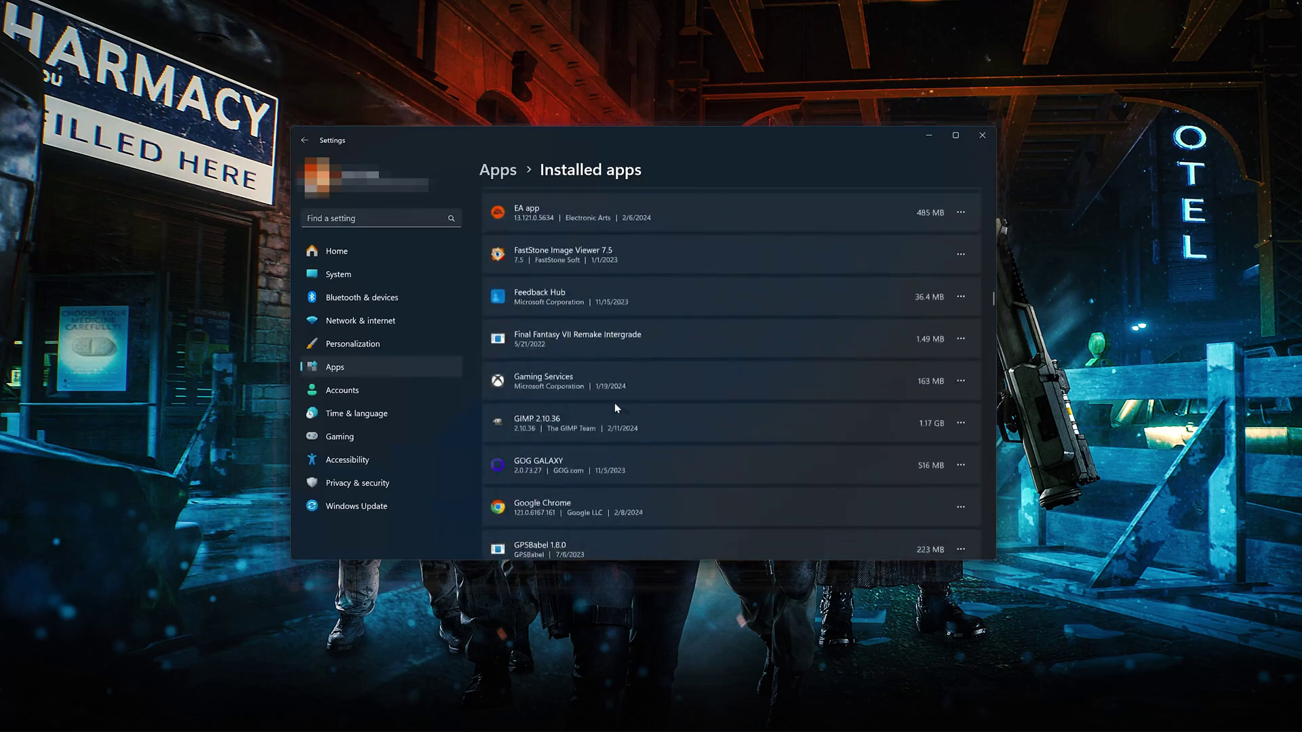
{"action": "scroll", "coordinate": [615, 403], "scroll_direction": "down", "scroll_amount": 20}
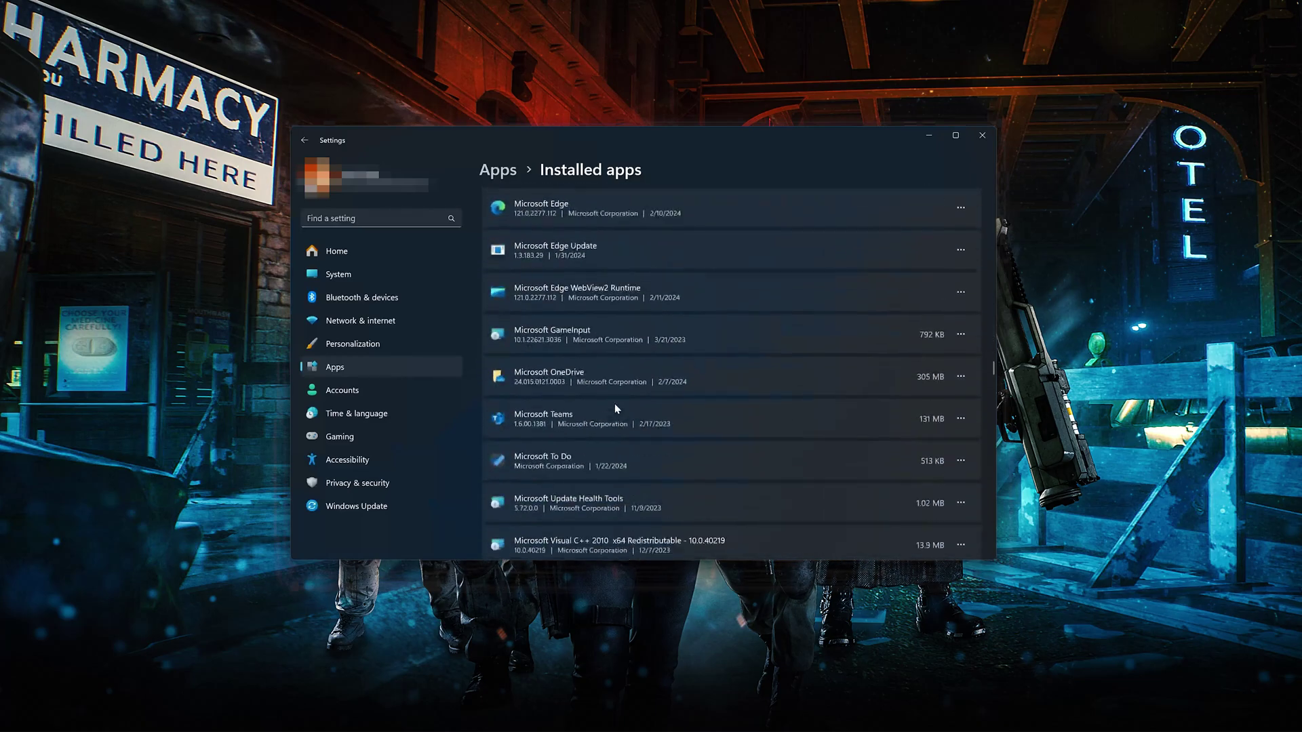
{"action": "scroll", "coordinate": [615, 404], "scroll_direction": "down", "scroll_amount": 20}
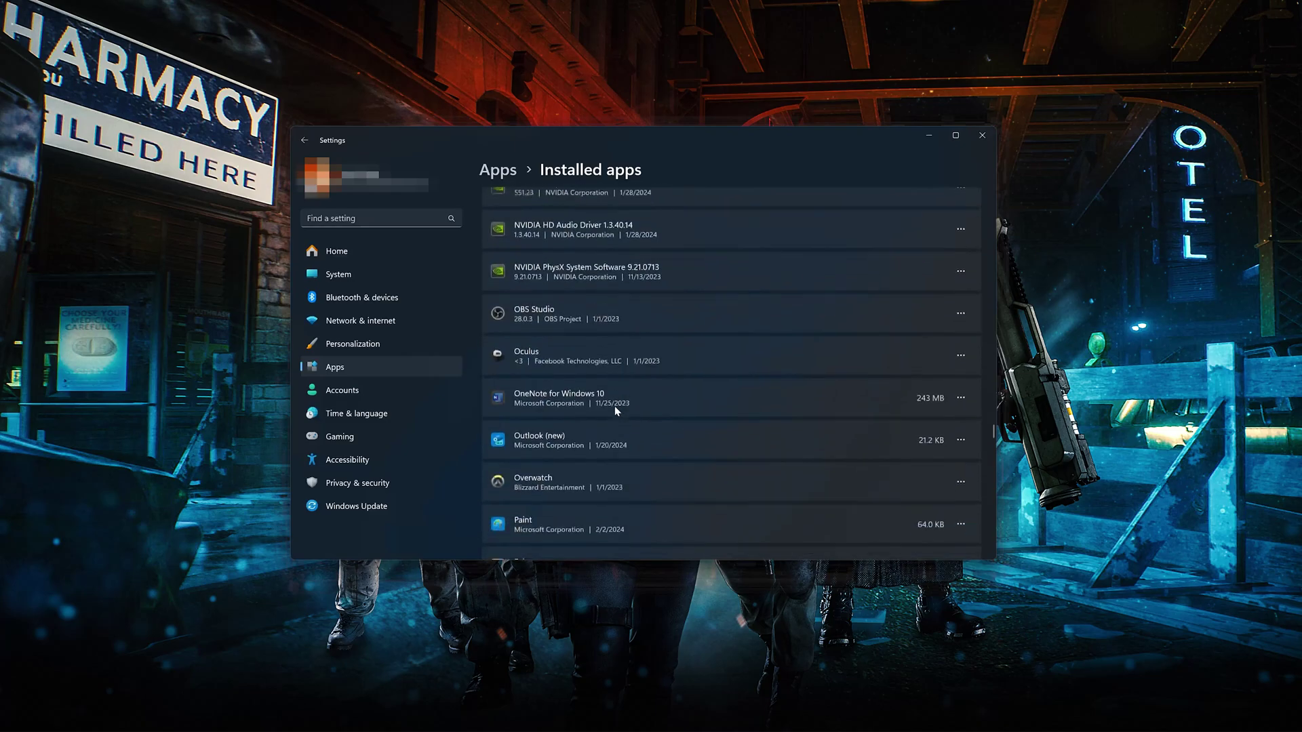
{"action": "scroll", "coordinate": [615, 405], "scroll_direction": "down", "scroll_amount": 20}
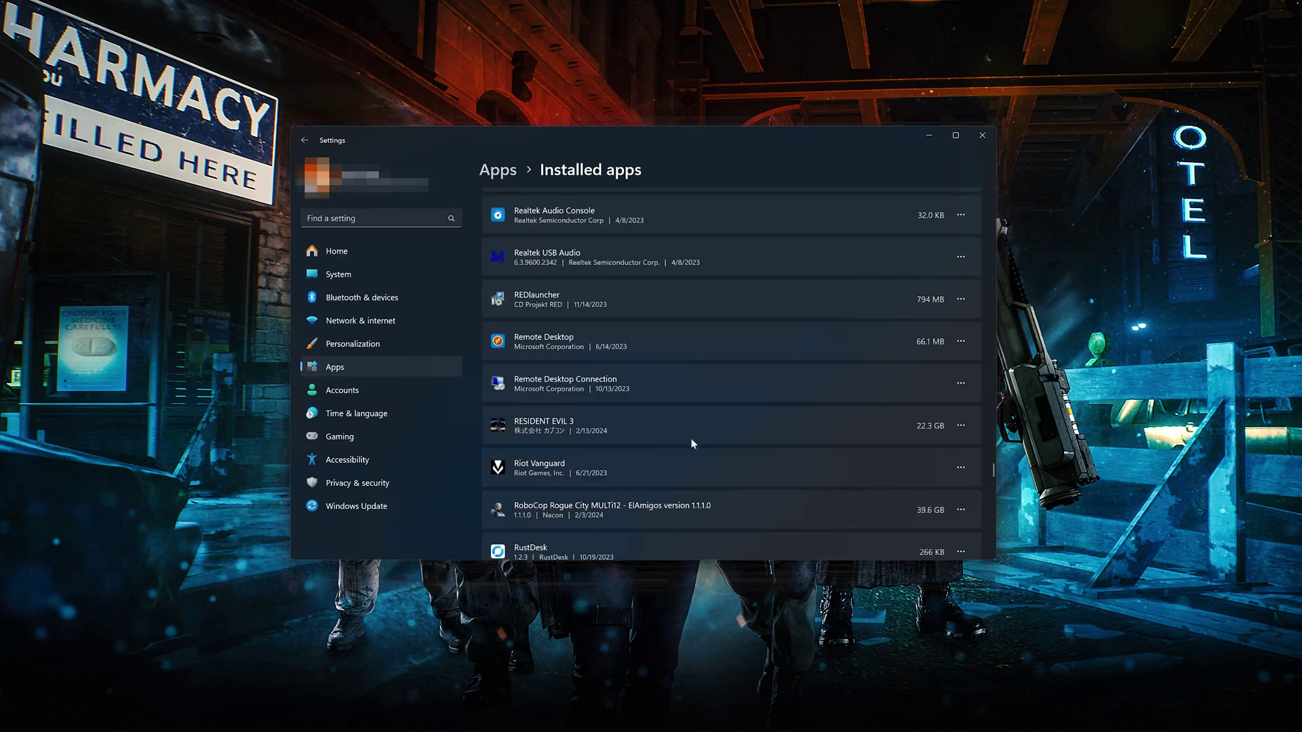
Step: Repair RESIDENT EVIL 3 in its Advanced options, then reset it and confirm deleting its data
{"action": "left_click", "coordinate": [961, 426]}
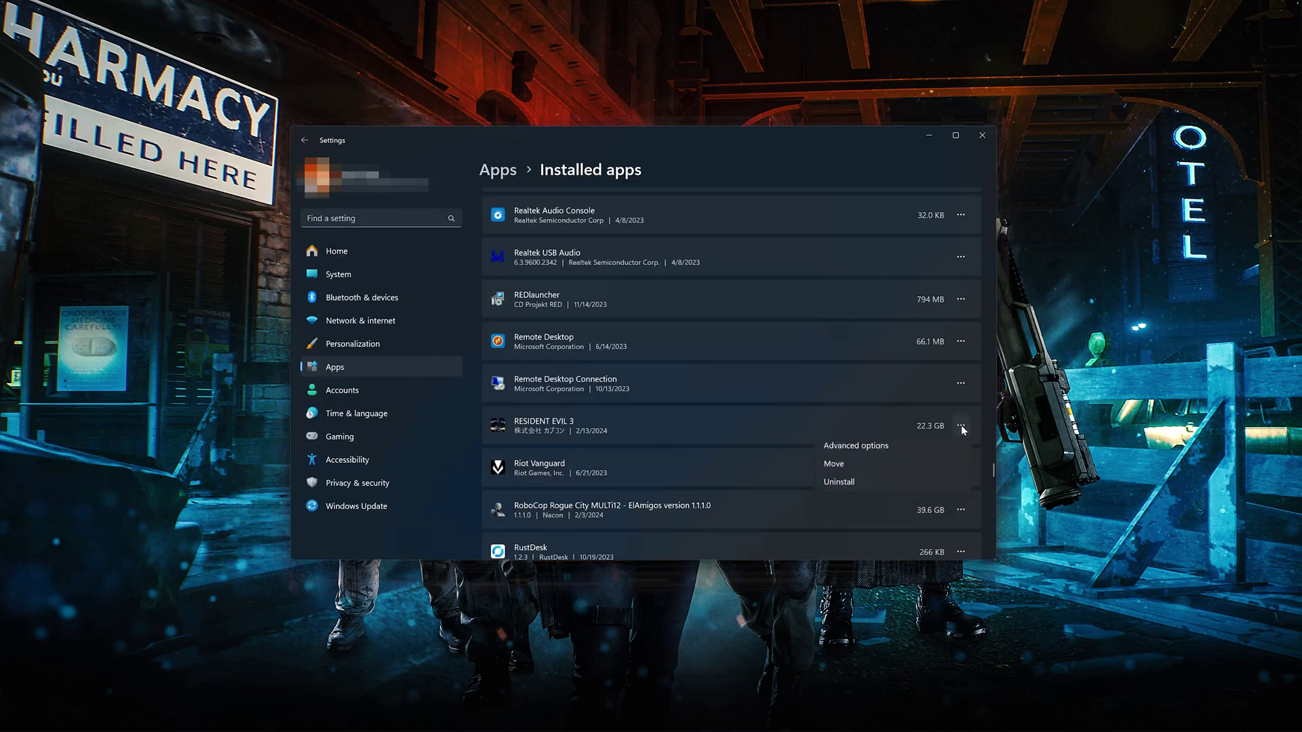
{"action": "left_click", "coordinate": [858, 451]}
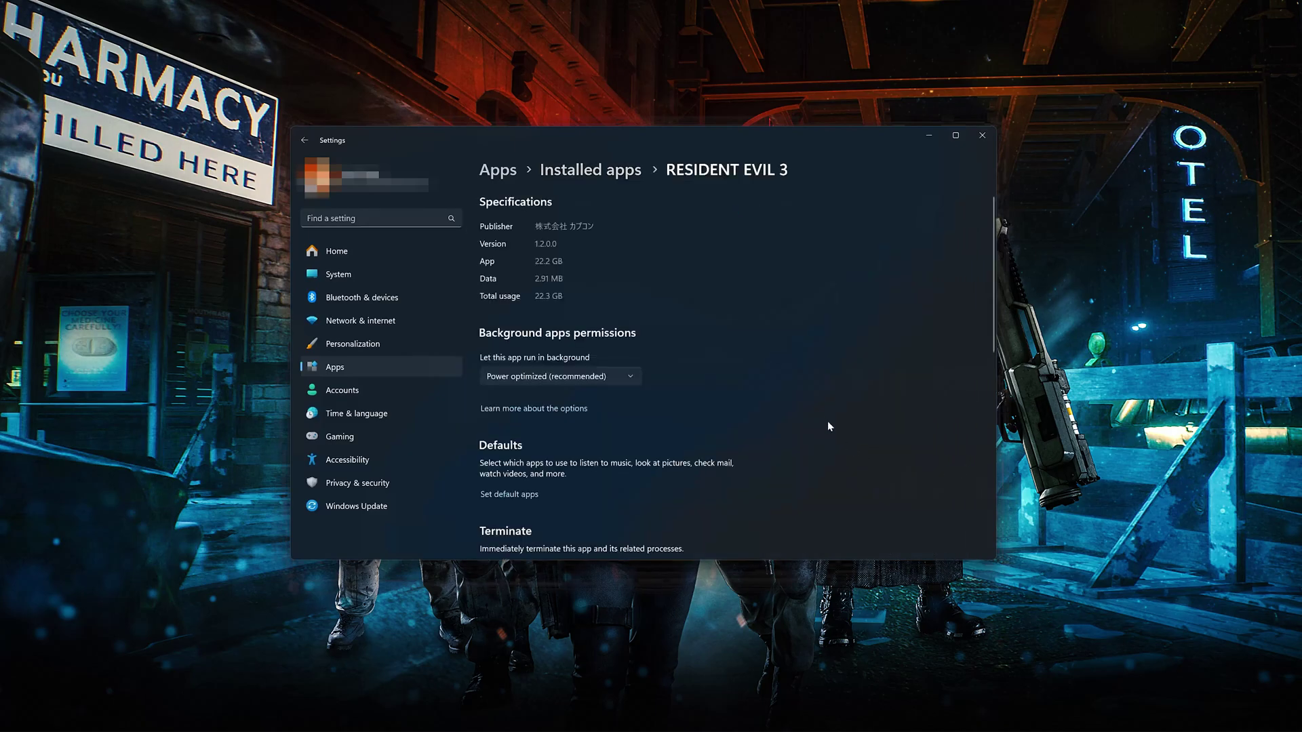
{"action": "scroll", "coordinate": [809, 409], "scroll_direction": "down", "scroll_amount": 5}
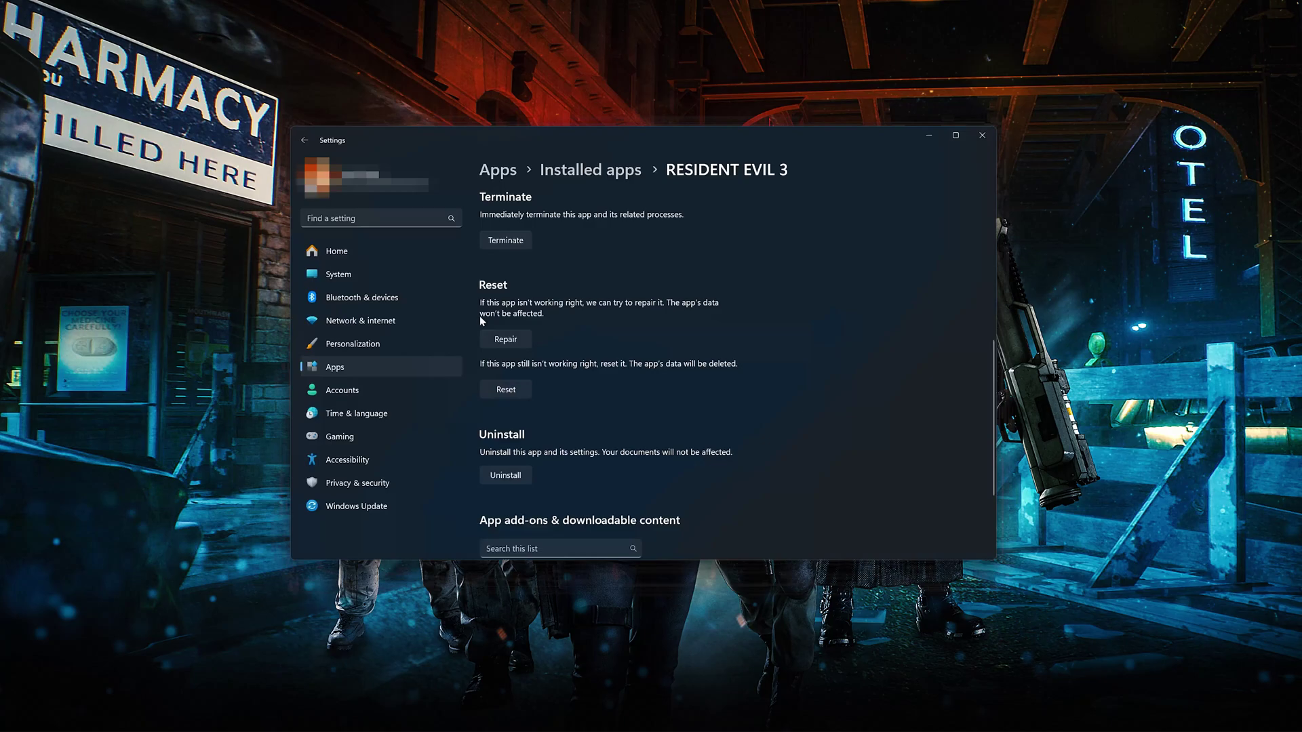
{"action": "left_click", "coordinate": [507, 344]}
{"action": "left_click", "coordinate": [507, 393]}
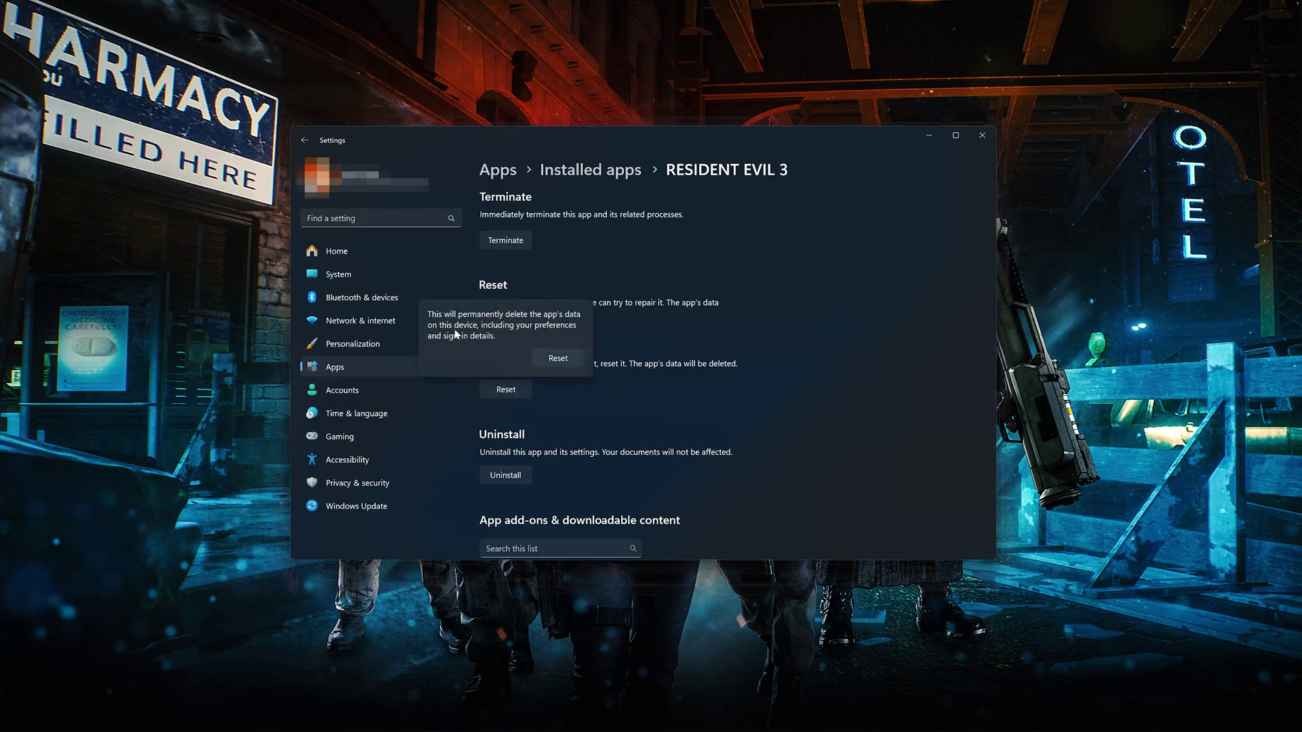
{"action": "left_click", "coordinate": [555, 362]}
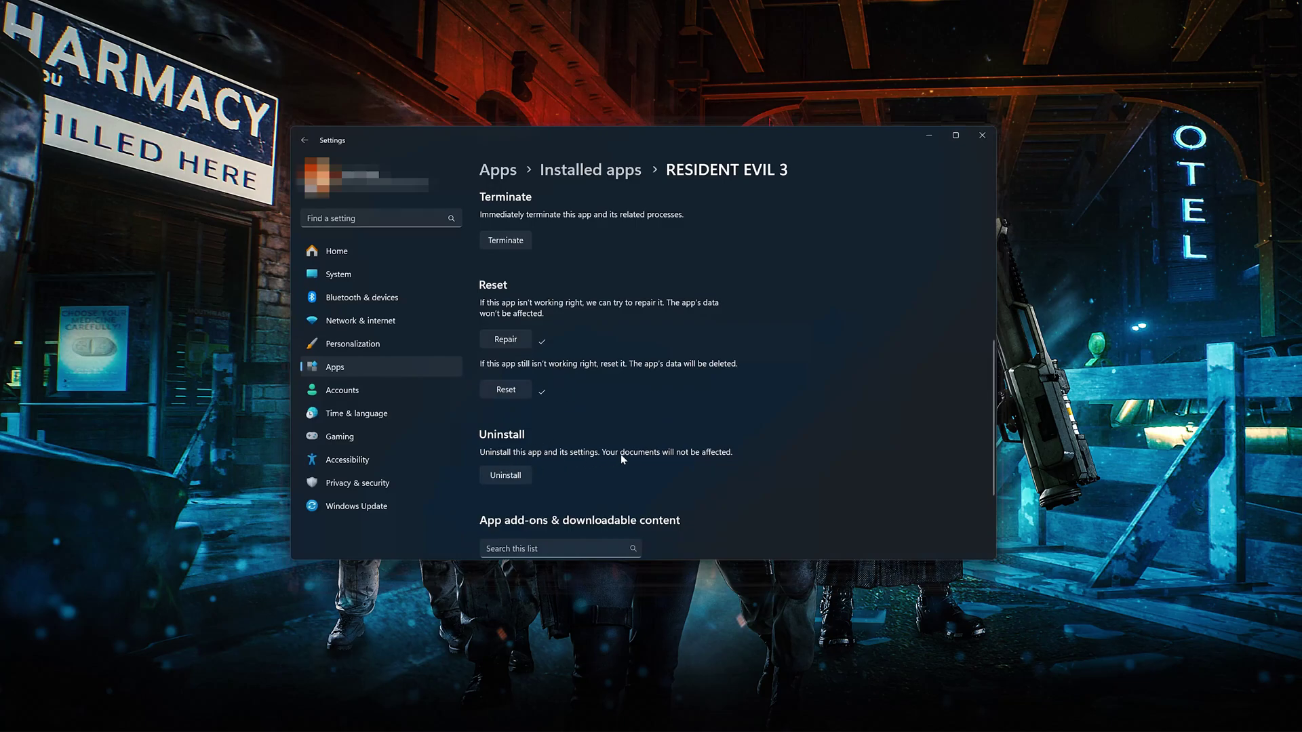
Step: Uninstall RESIDENT EVIL 3 from Settings, confirm it, and close the Settings window
{"action": "left_click", "coordinate": [508, 477]}
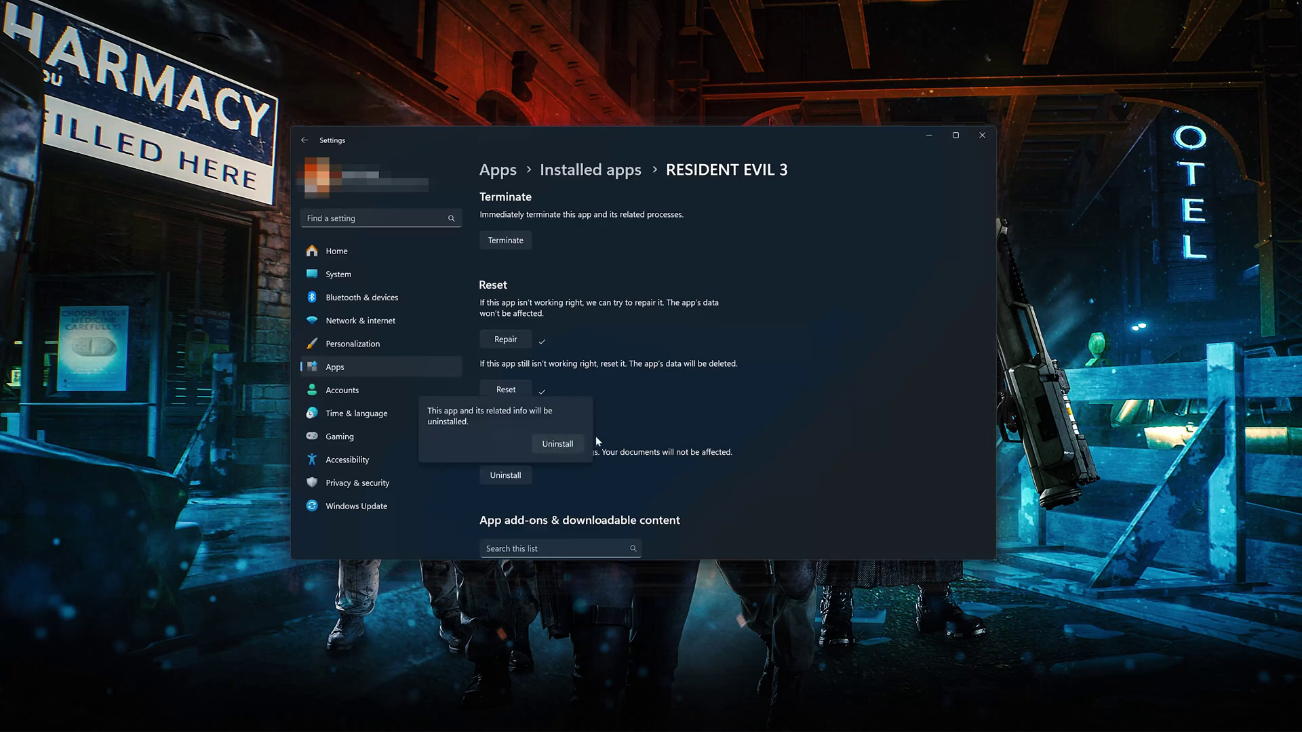
{"action": "left_click", "coordinate": [569, 445]}
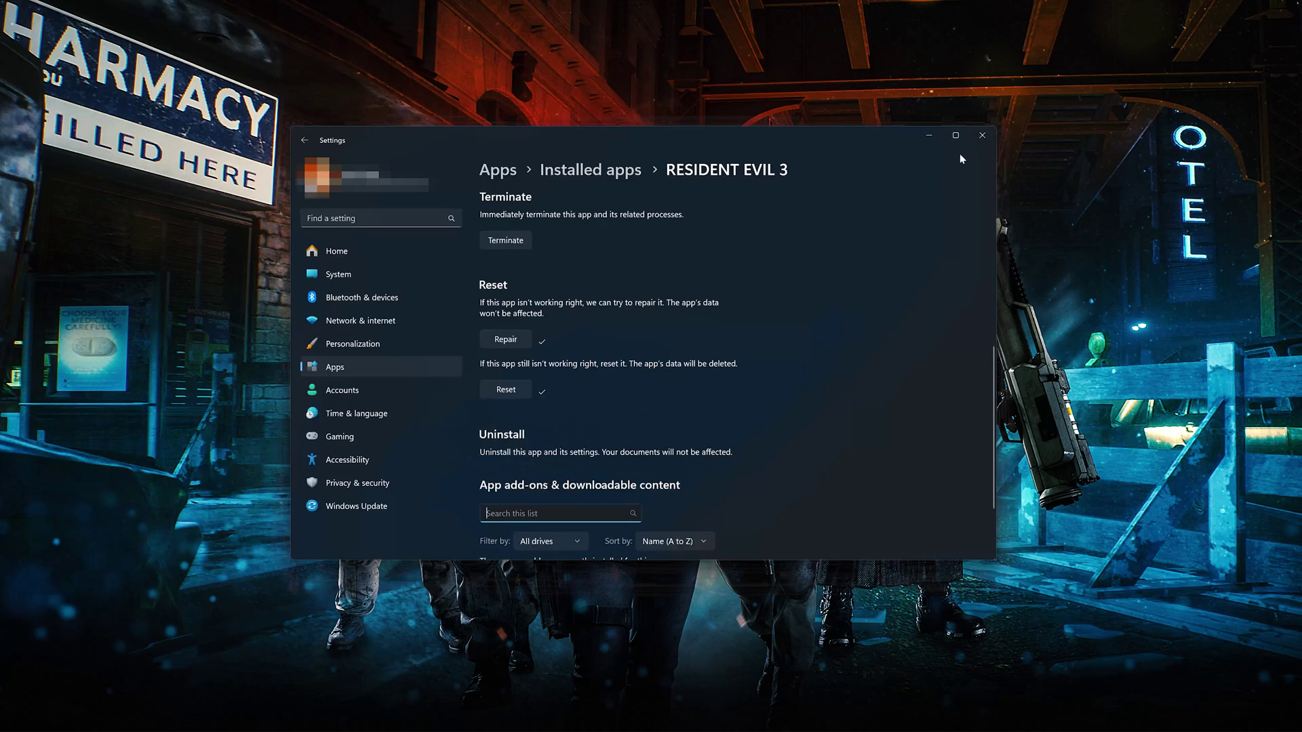
{"action": "left_click", "coordinate": [981, 137]}
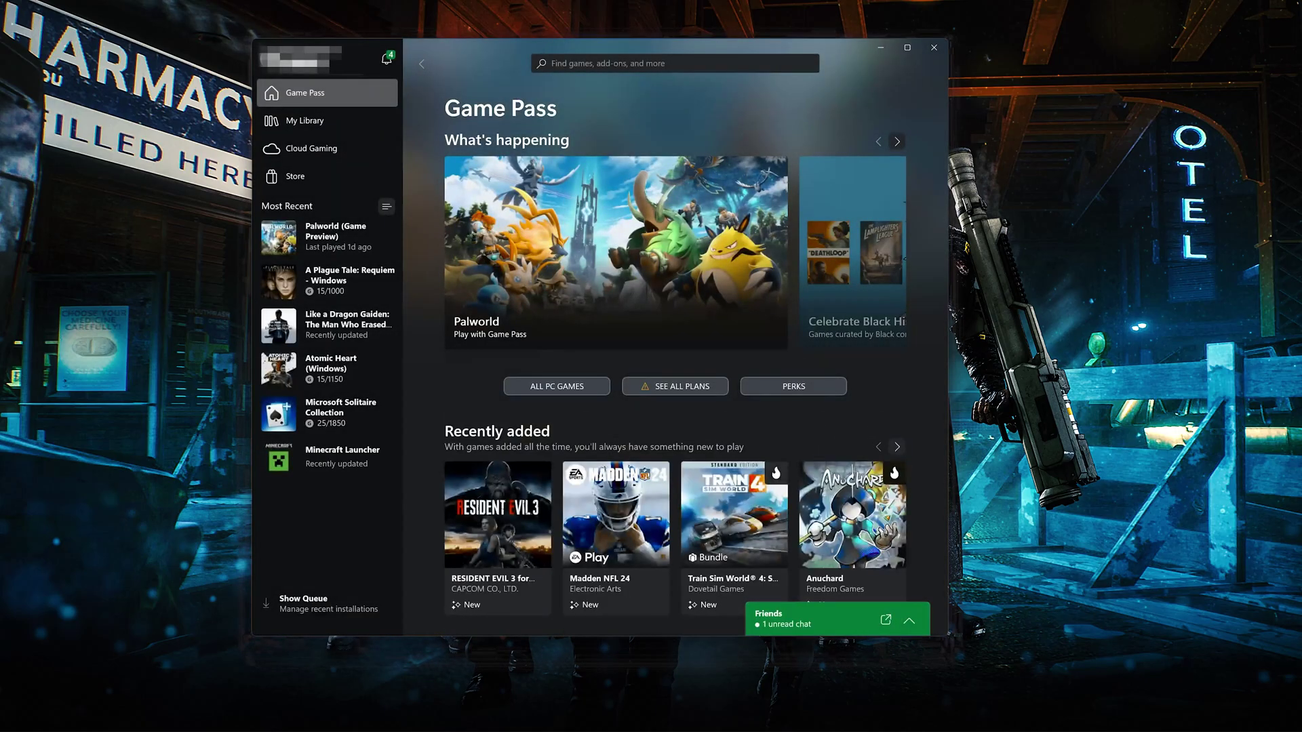
Step: Search 'resident evil 3' and install RESIDENT EVIL 3 for Windows to C:\XboxGames
{"action": "left_click", "coordinate": [779, 61]}
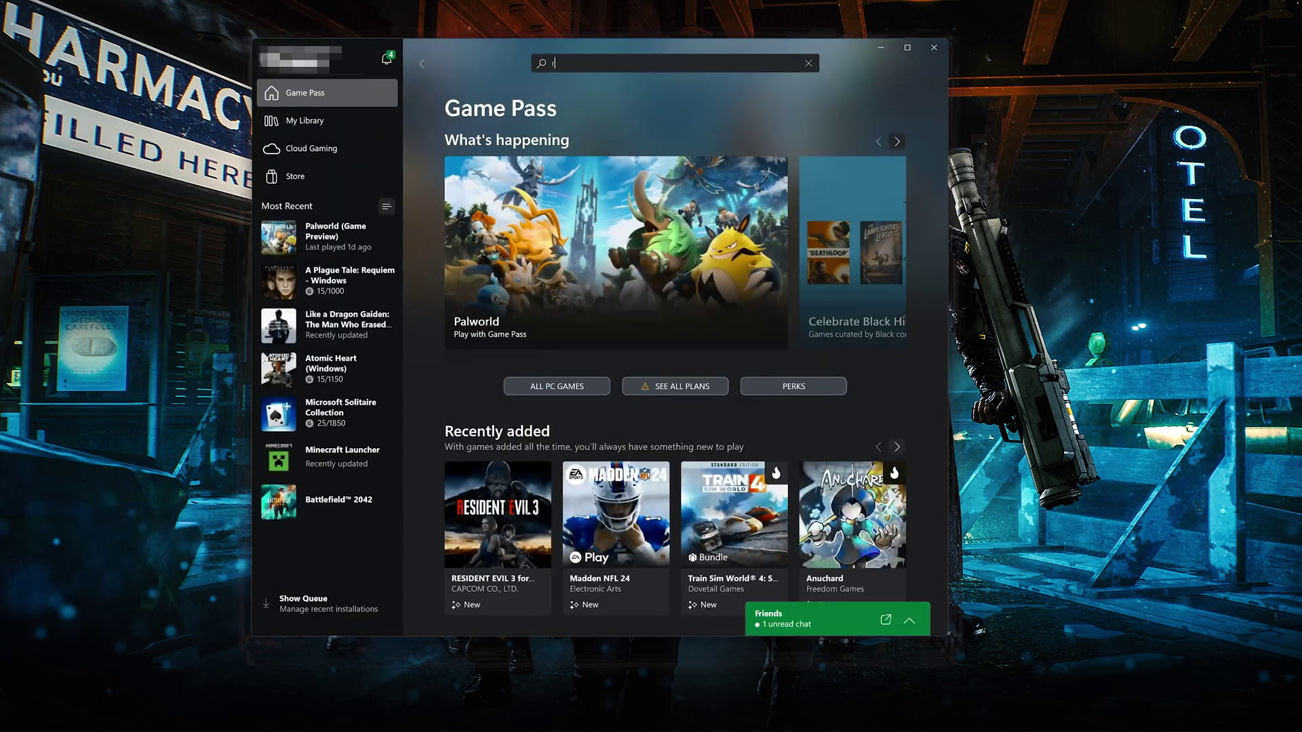
{"action": "type", "text": "resi"}
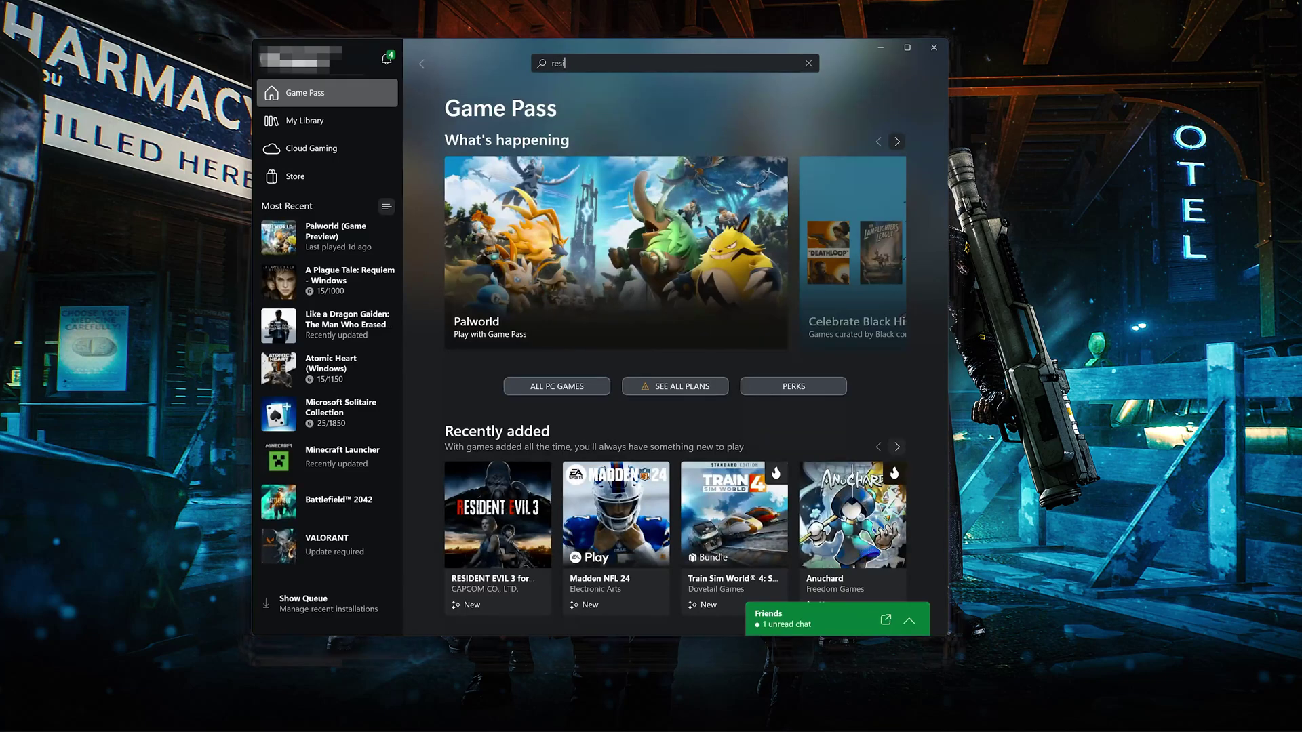
{"action": "type", "text": "dent evil 3"}
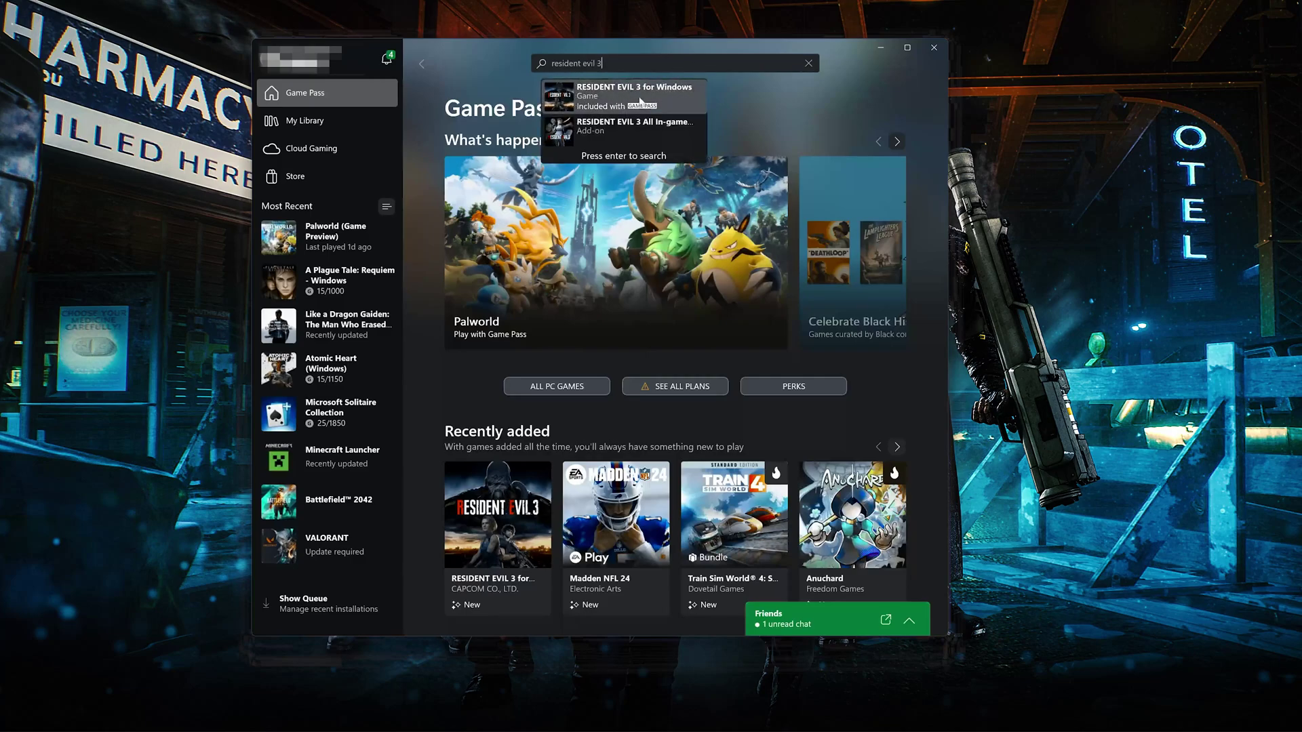
{"action": "left_click", "coordinate": [640, 101]}
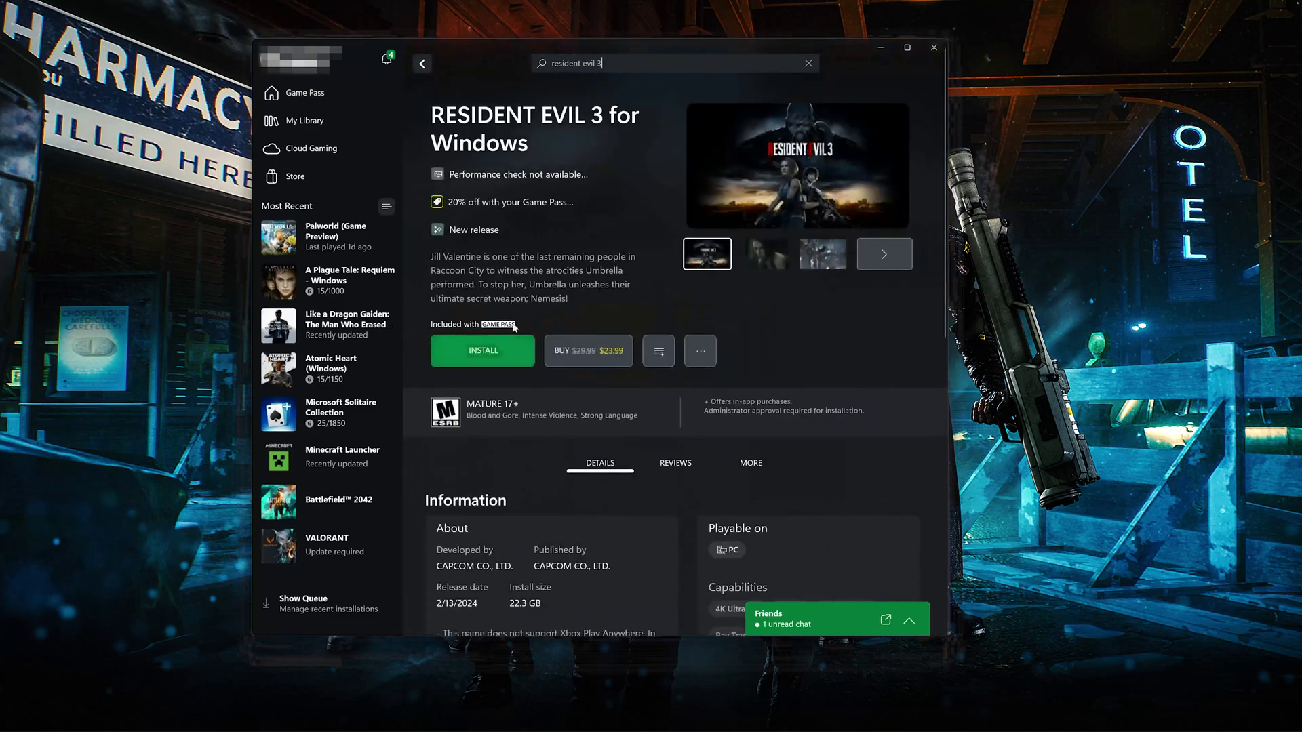
{"action": "left_click", "coordinate": [493, 365]}
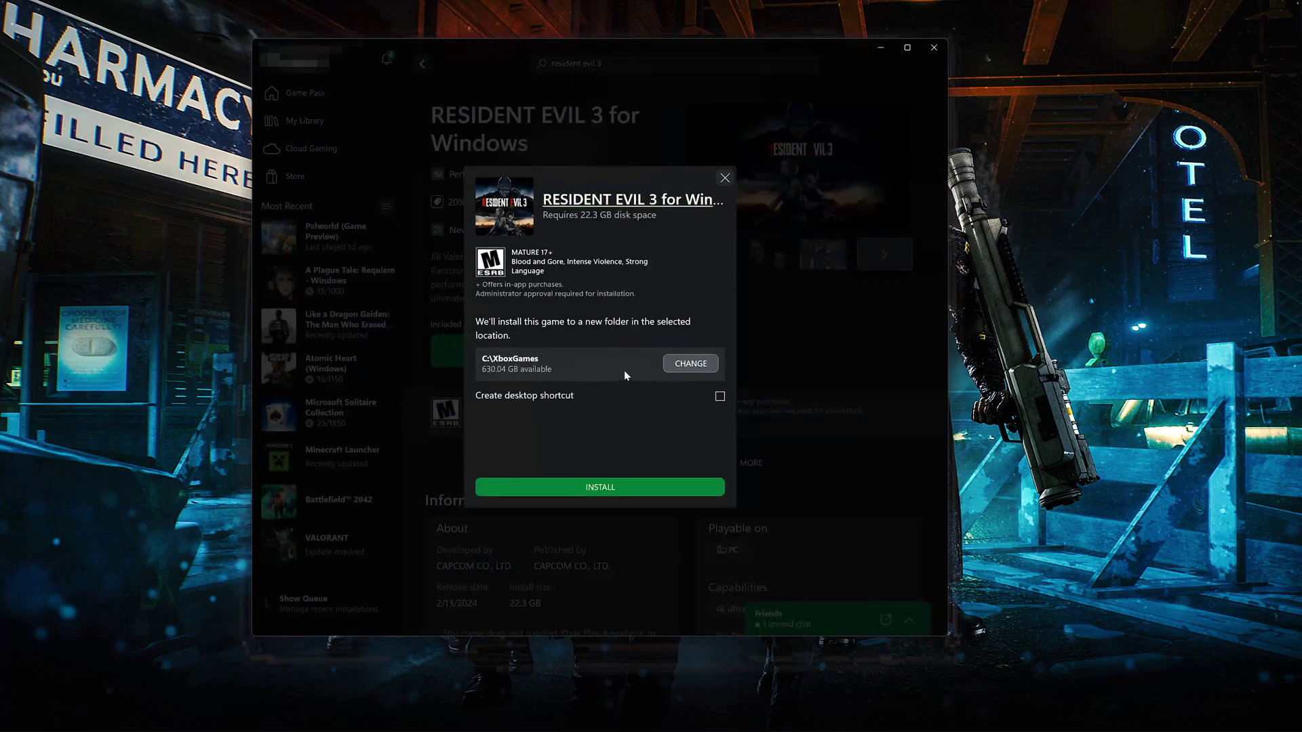
{"action": "left_click", "coordinate": [618, 488]}
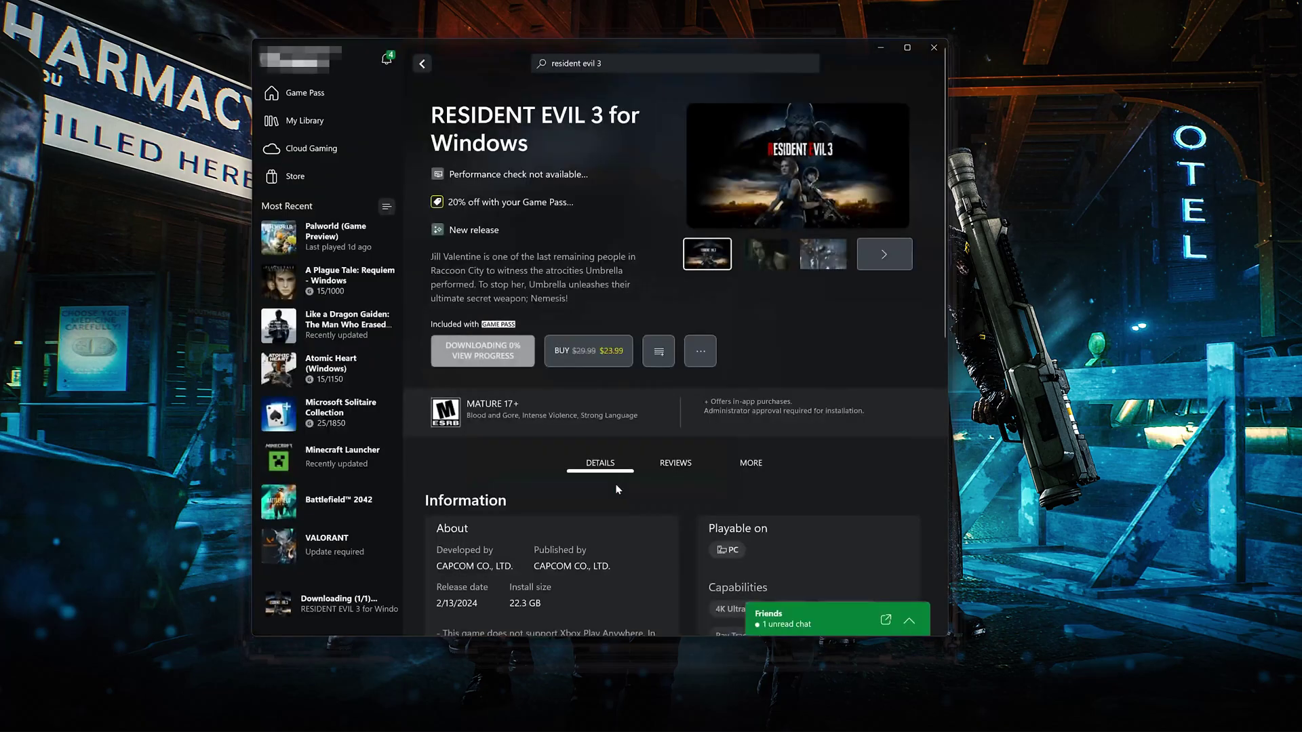